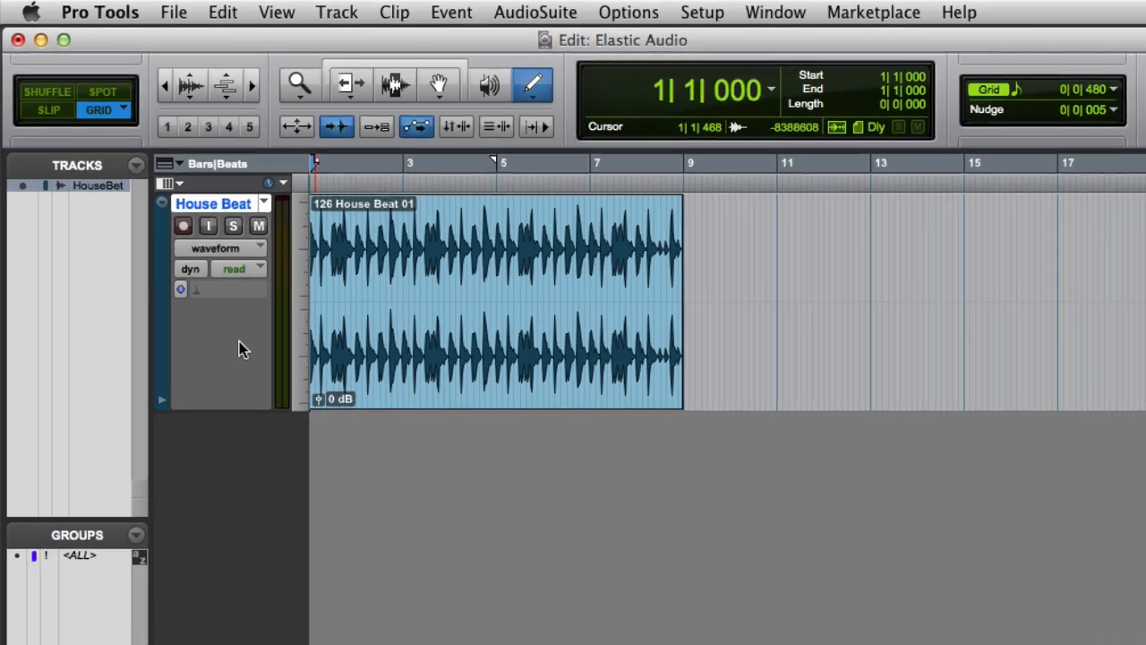
# Enable Rhythmic Elastic Audio with Real-Time Processing on the House Beat track and set the track's timebase to Ticks.
pyautogui.click(201, 270)
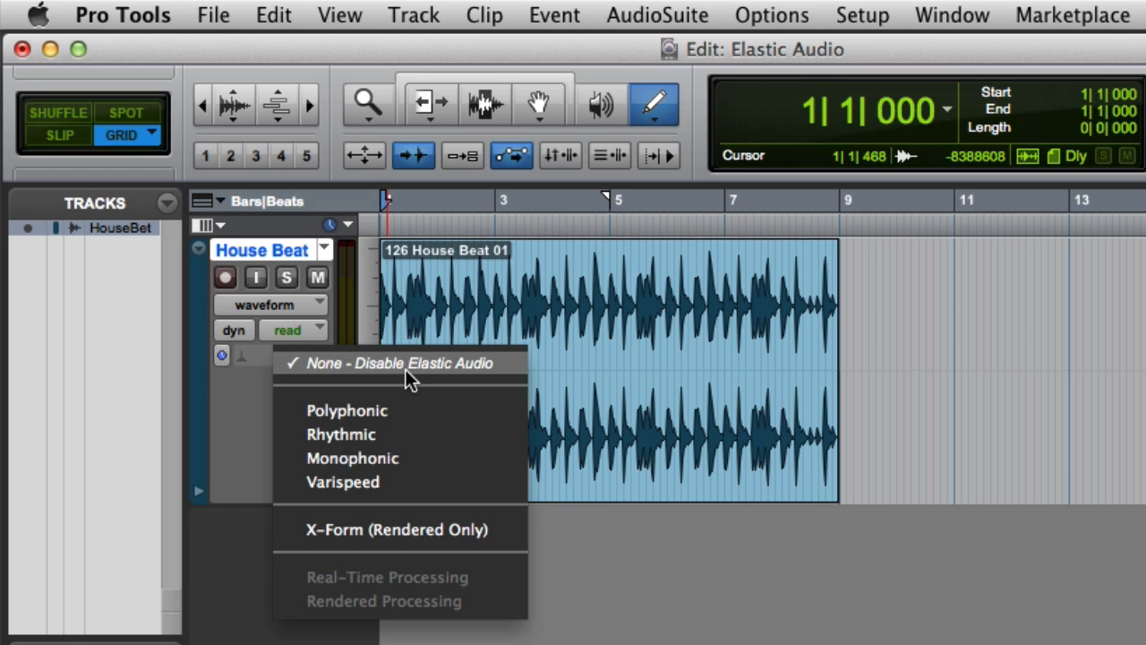
pyautogui.click(404, 433)
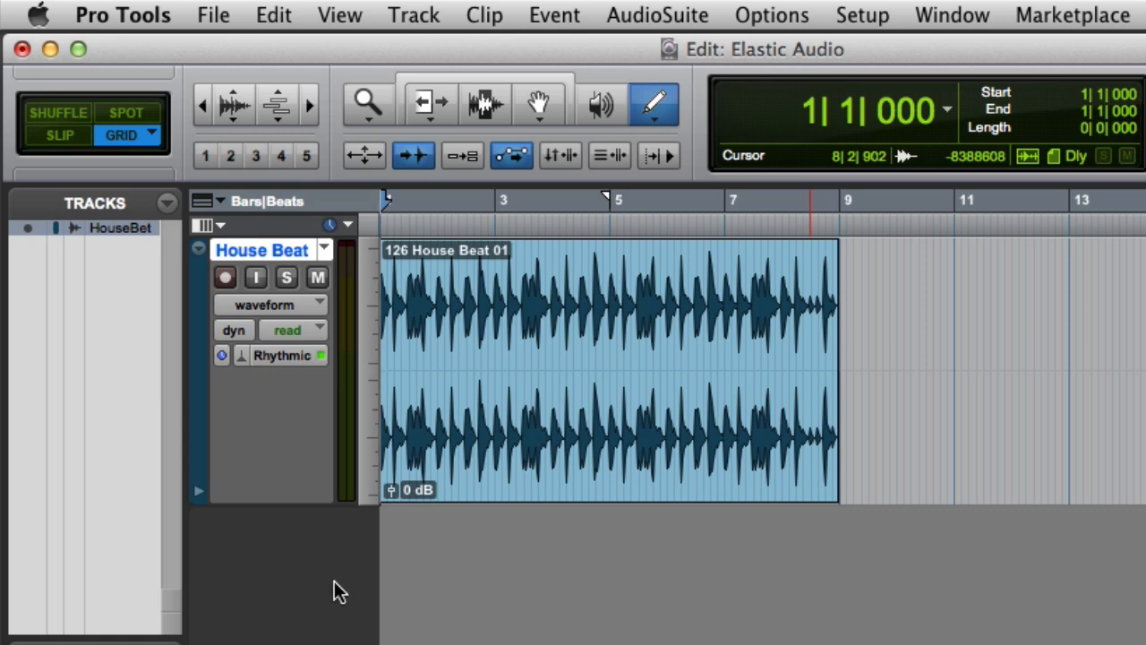
pyautogui.click(255, 356)
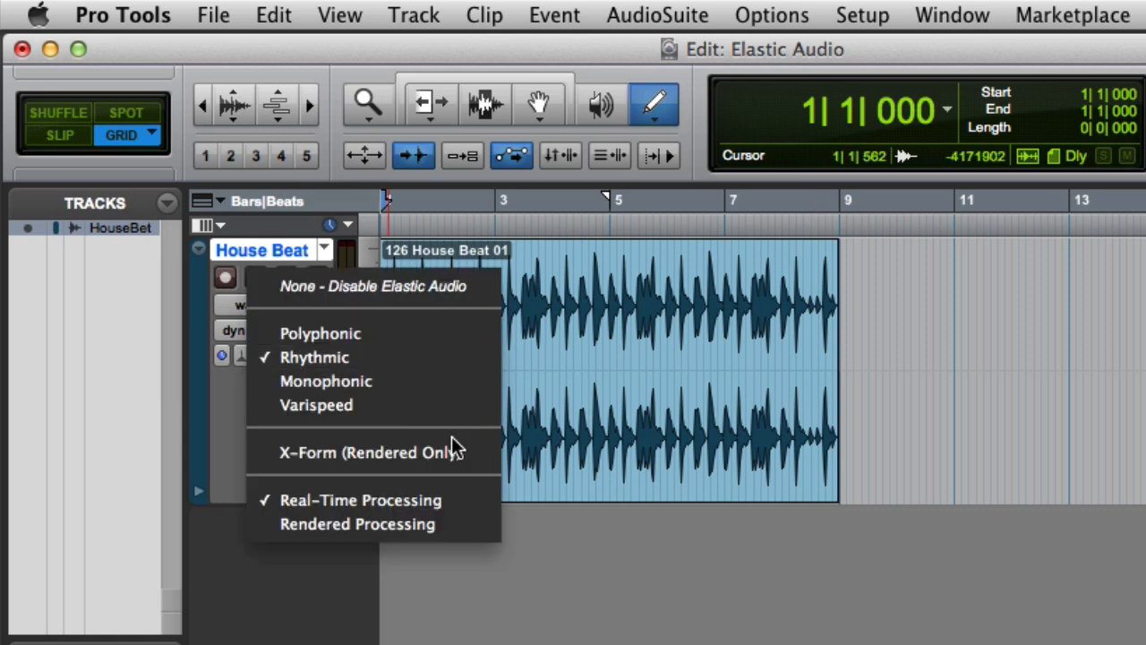
pyautogui.click(463, 505)
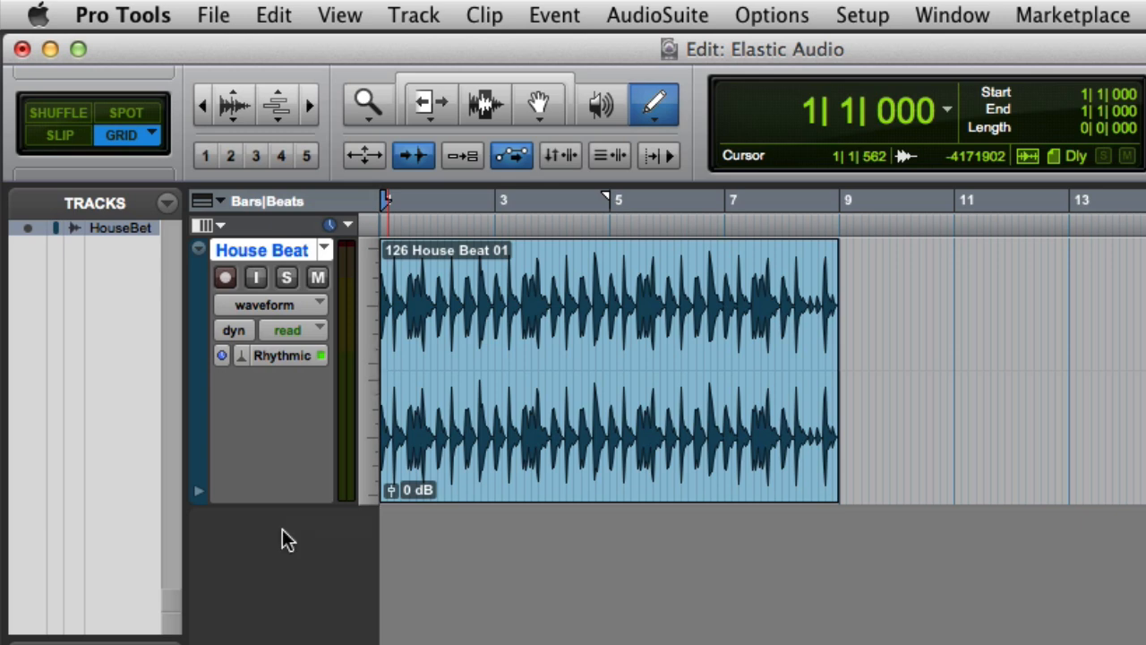
pyautogui.click(222, 355)
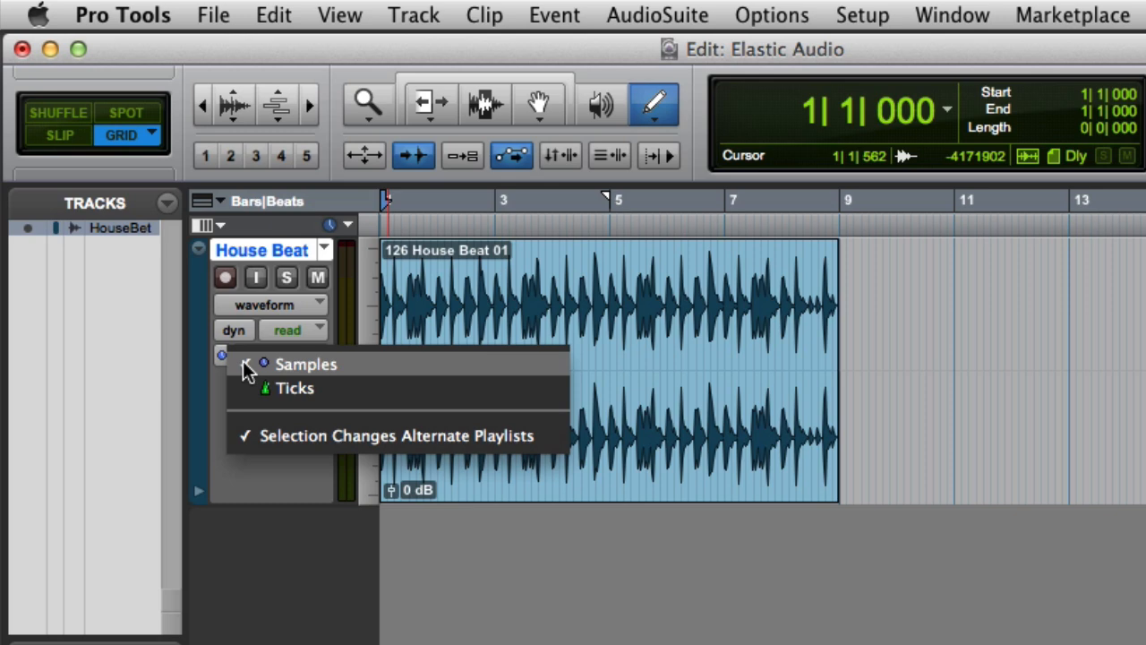
pyautogui.click(260, 388)
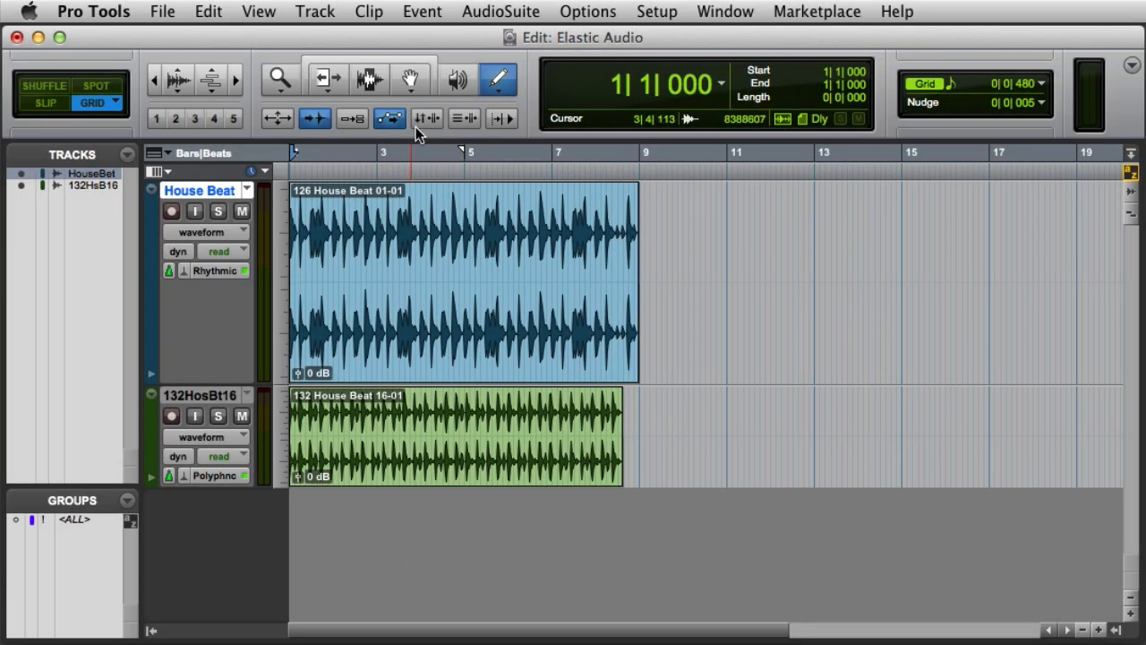
# Select the 132 House Beat 16-01 clip and conform it to the session tempo.
pyautogui.click(411, 78)
pyautogui.click(472, 414)
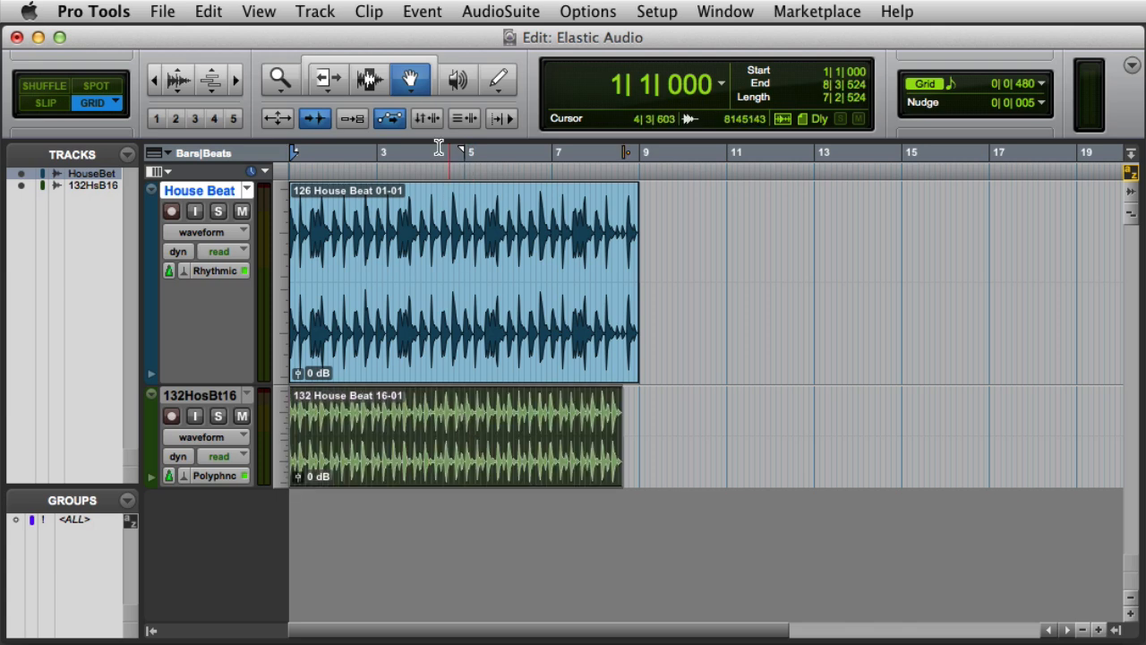
pyautogui.click(369, 11)
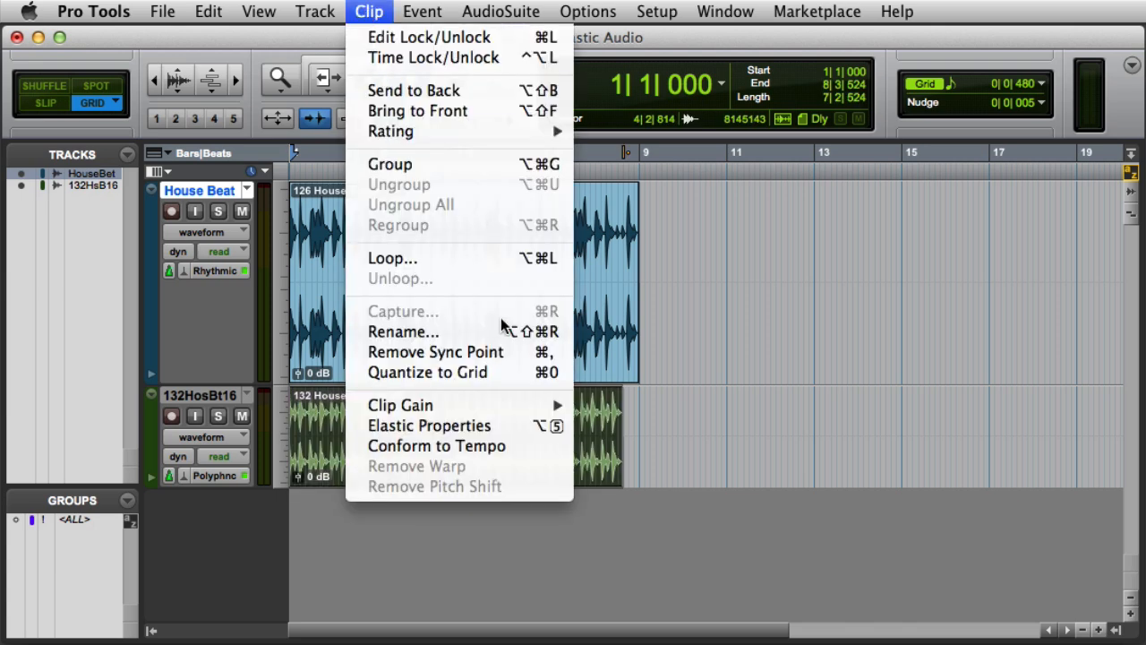
pyautogui.click(517, 445)
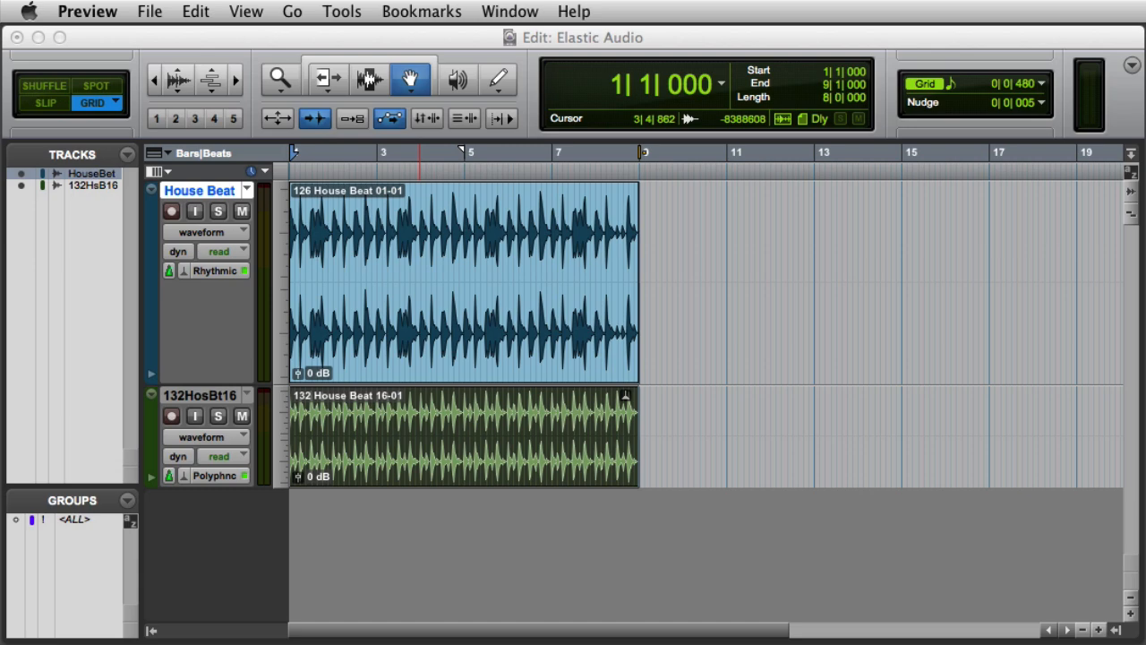
# Open the Processing preferences and enable Elastic Audio on new tracks.
pyautogui.click(93, 11)
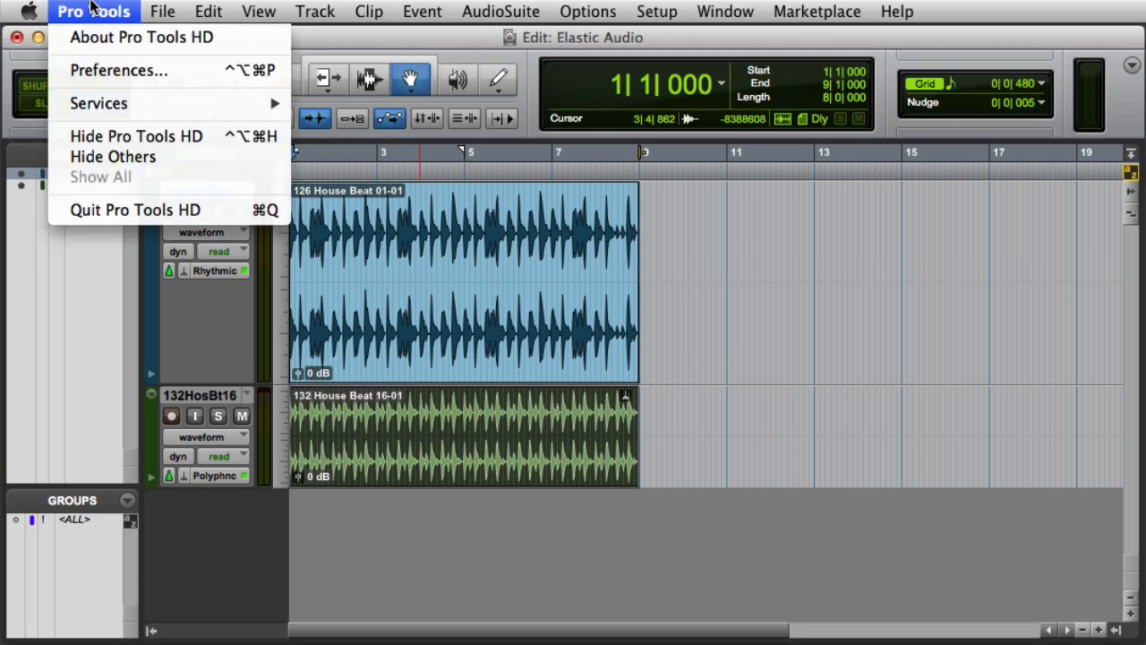
pyautogui.click(126, 69)
pyautogui.click(579, 62)
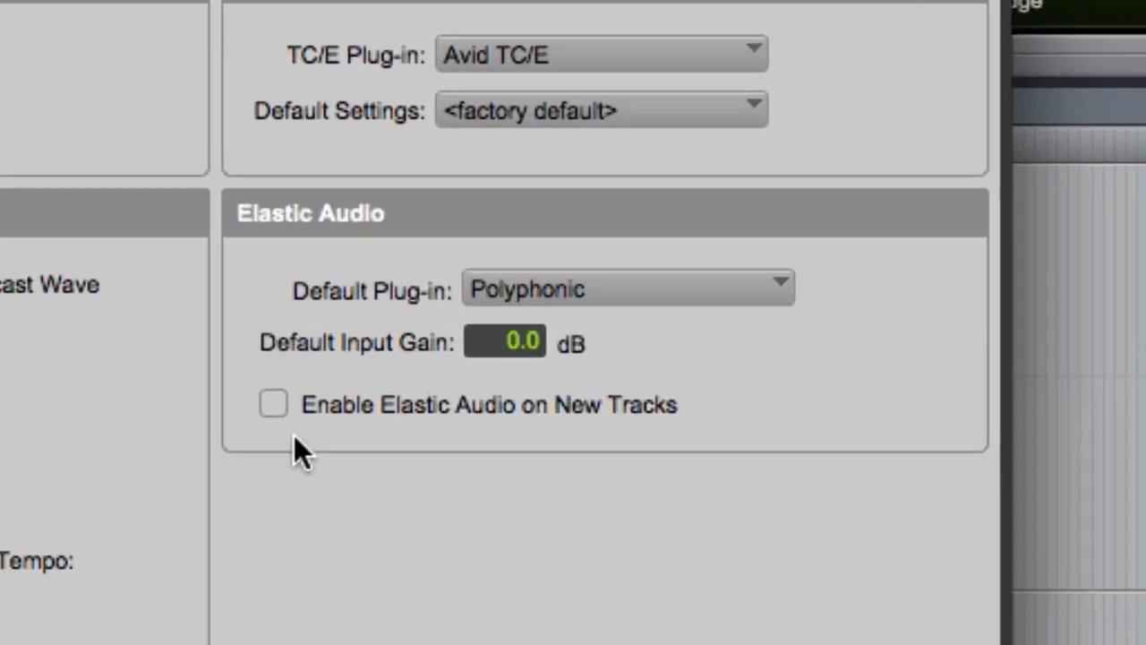
pyautogui.click(569, 296)
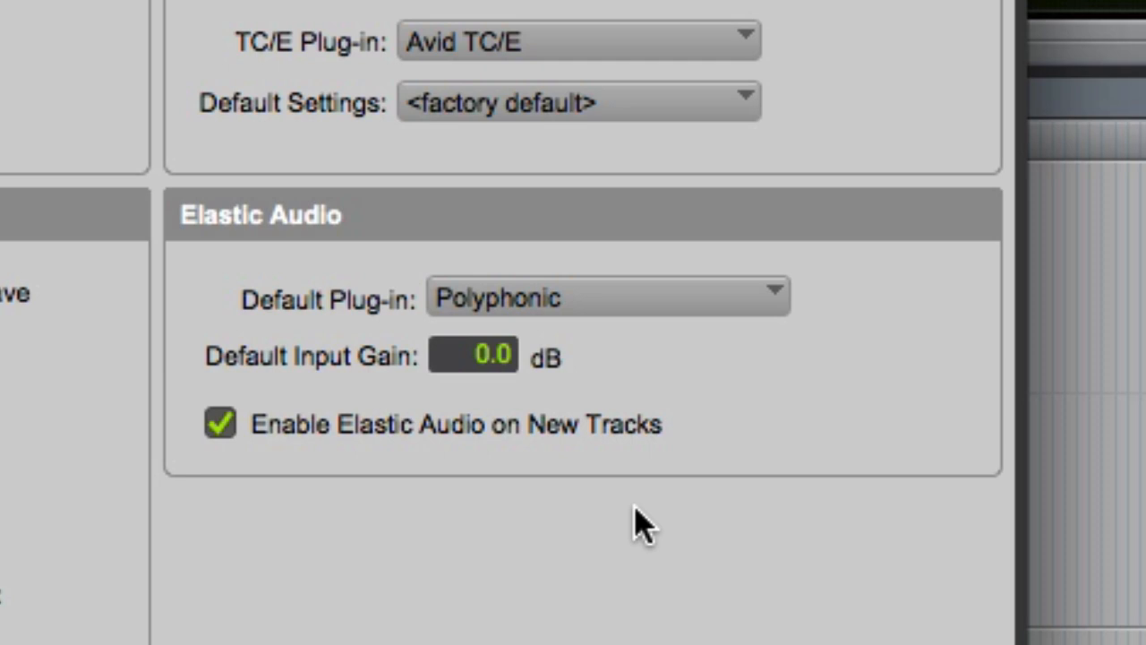
# Set the default Elastic Audio plug-in to Rhythmic and make desktop drag-and-drop conform All Files to the session tempo.
pyautogui.click(673, 298)
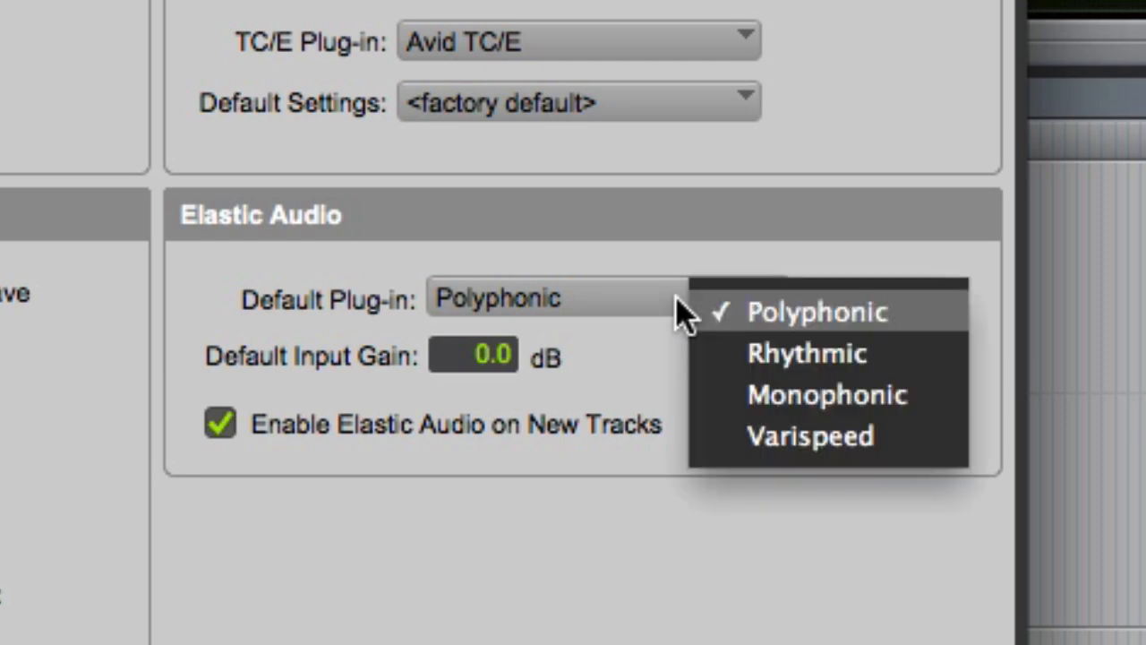
pyautogui.click(914, 356)
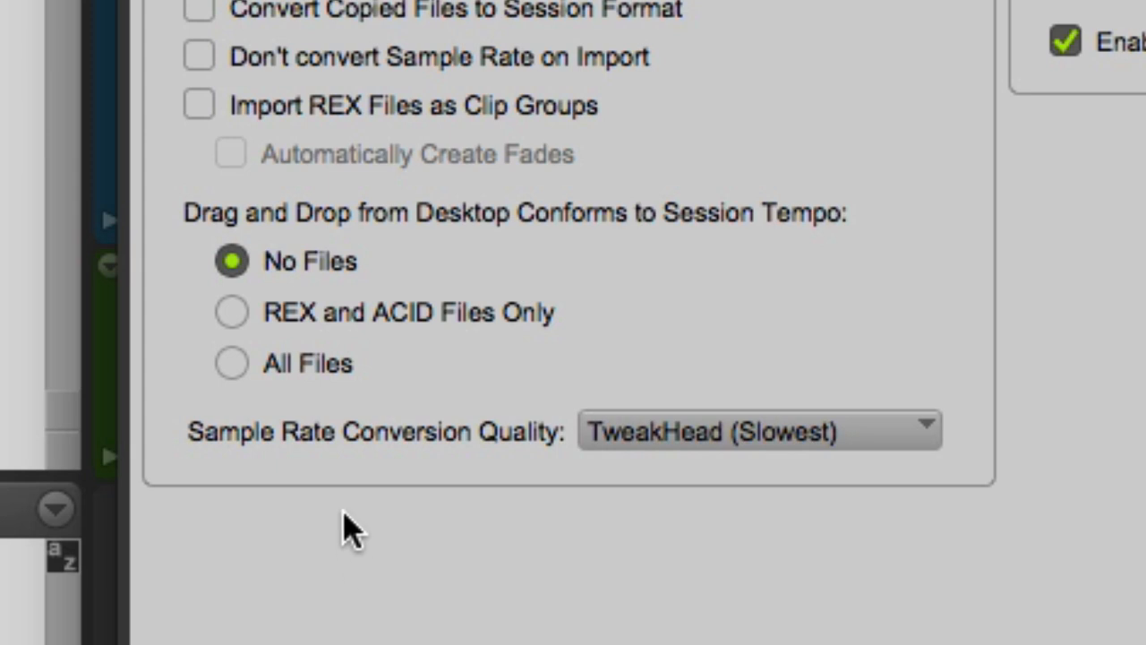
pyautogui.click(235, 367)
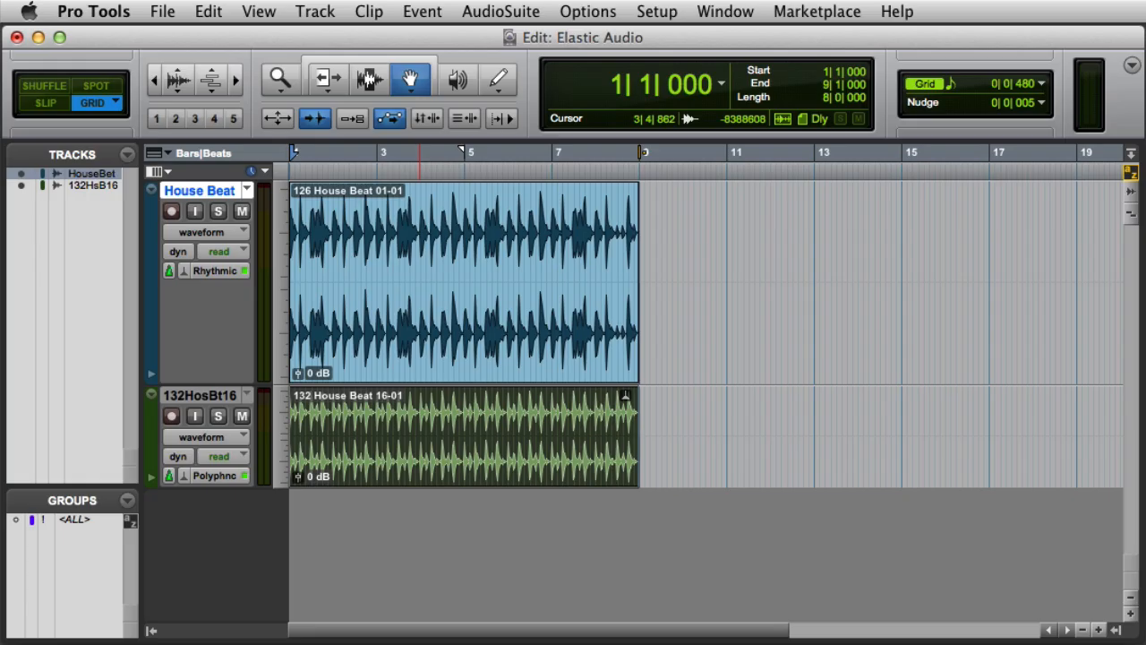
# Open the workspace browser for the House Beats loops and turn on conforming audio files to the session tempo.
pyautogui.hotkey('alt', 'i')
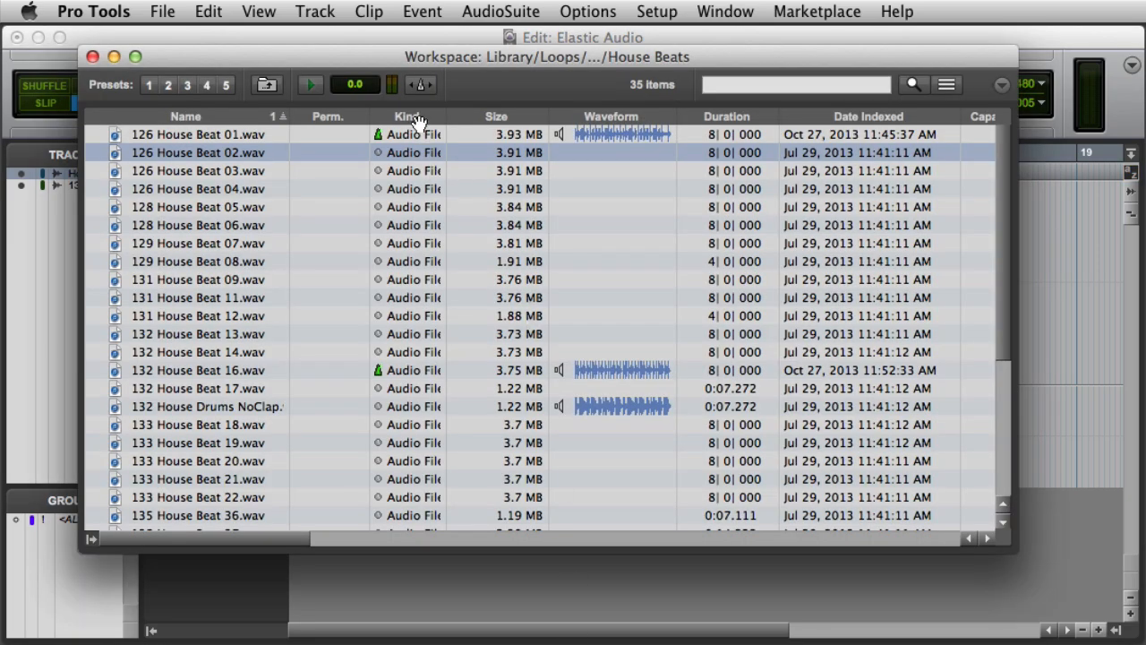
pyautogui.click(422, 86)
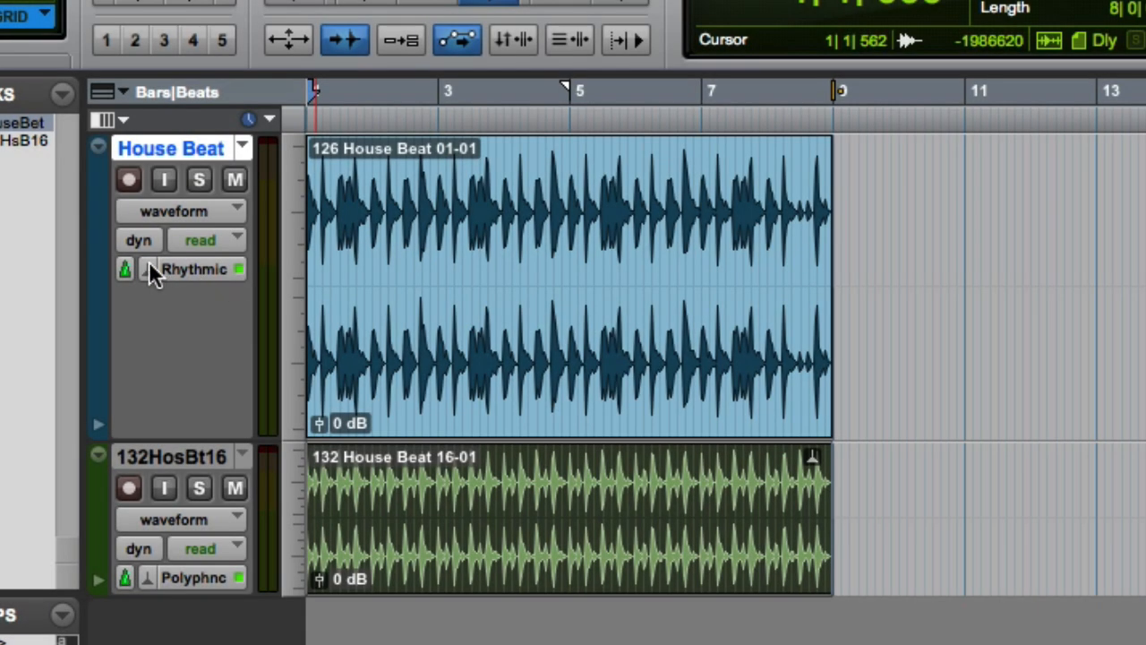
# Switch the House Beat track's Elastic Audio algorithm to Polyphonic and view its plug-in options.
pyautogui.click(149, 271)
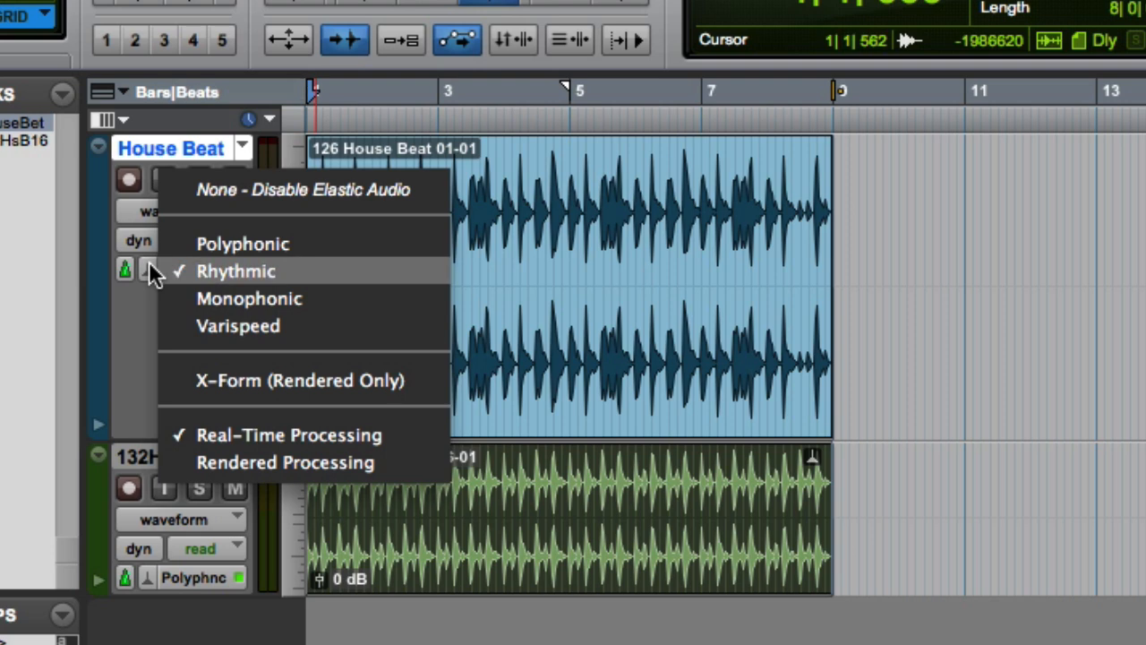
pyautogui.click(323, 244)
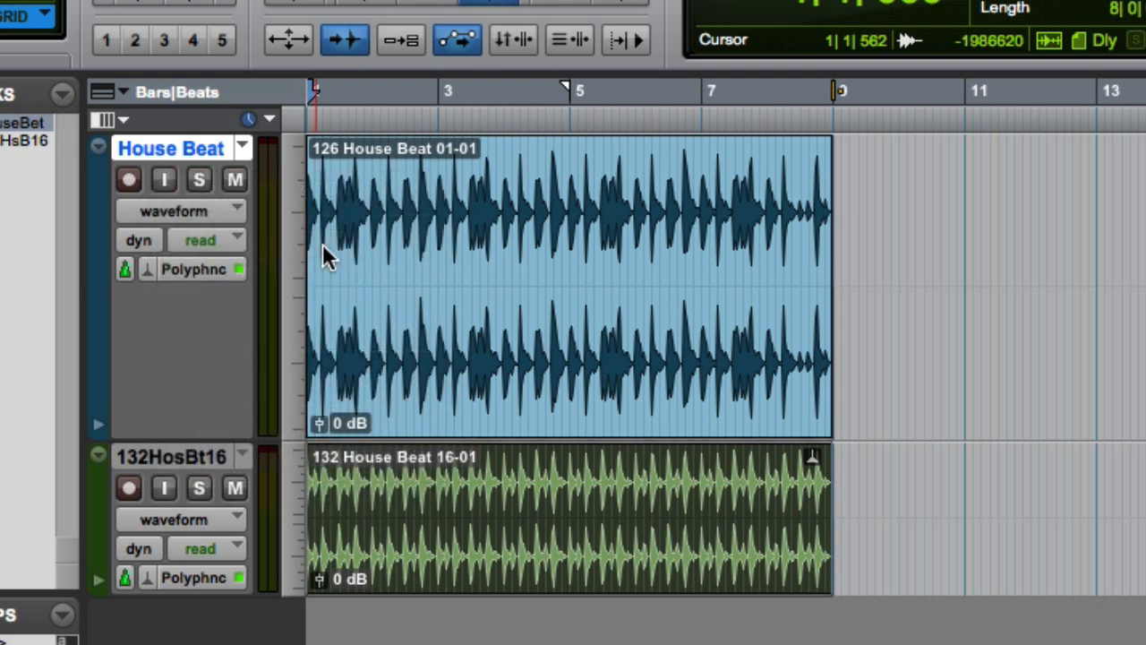
pyautogui.click(203, 264)
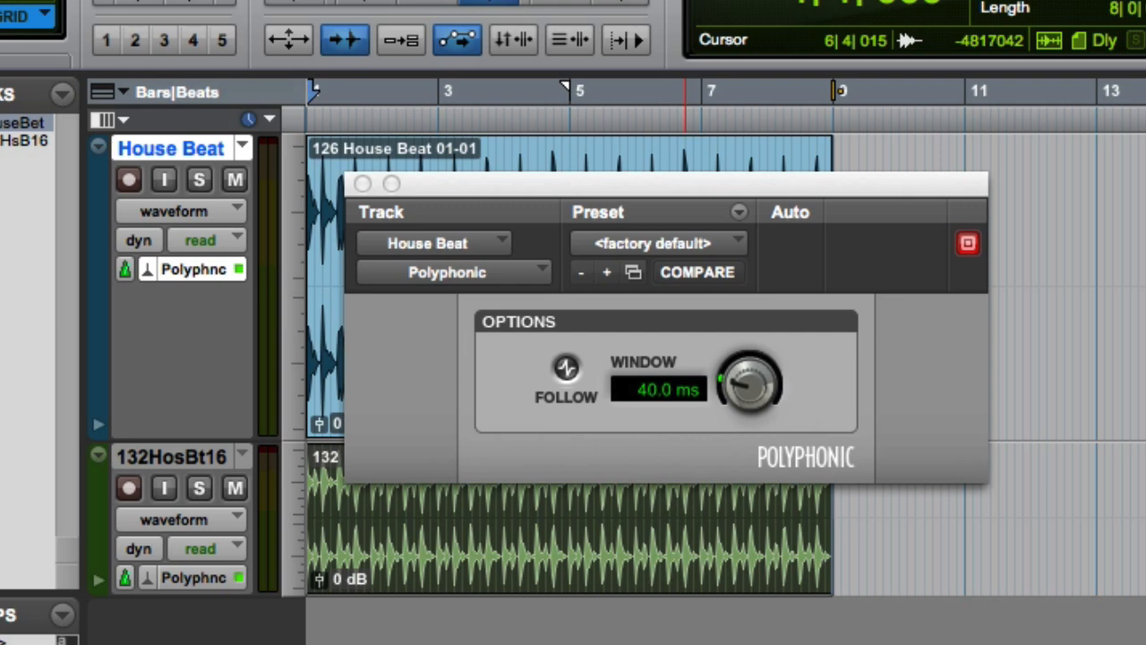
pyautogui.click(361, 184)
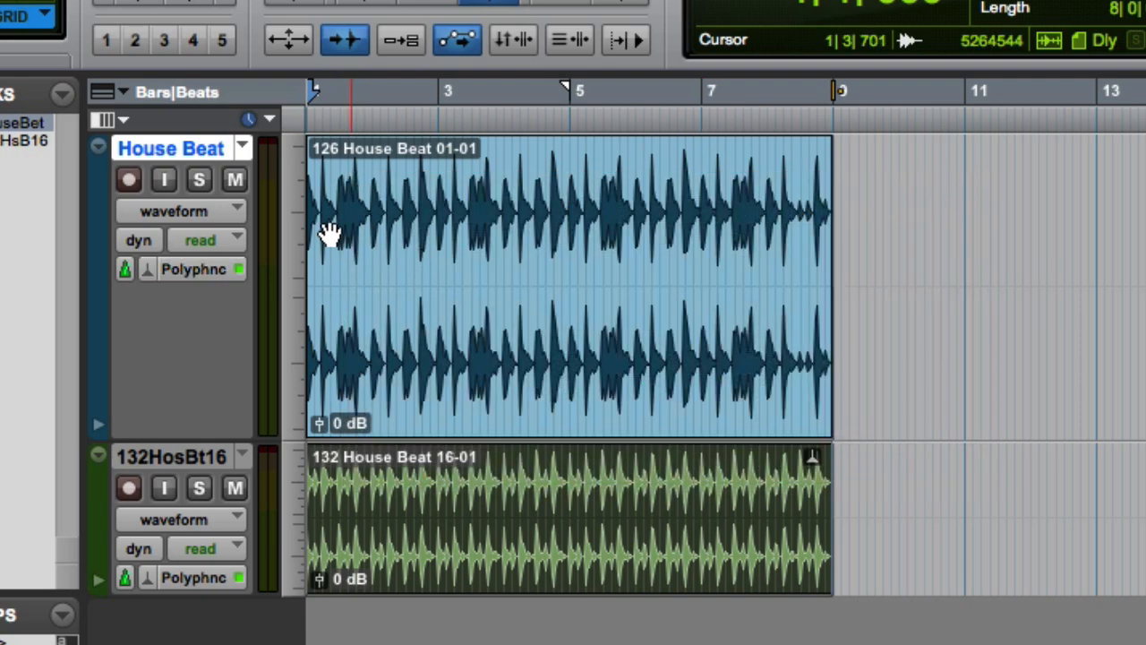
# Switch the House Beat track's Elastic Audio algorithm back to Rhythmic and view its decay rate option.
pyautogui.click(149, 270)
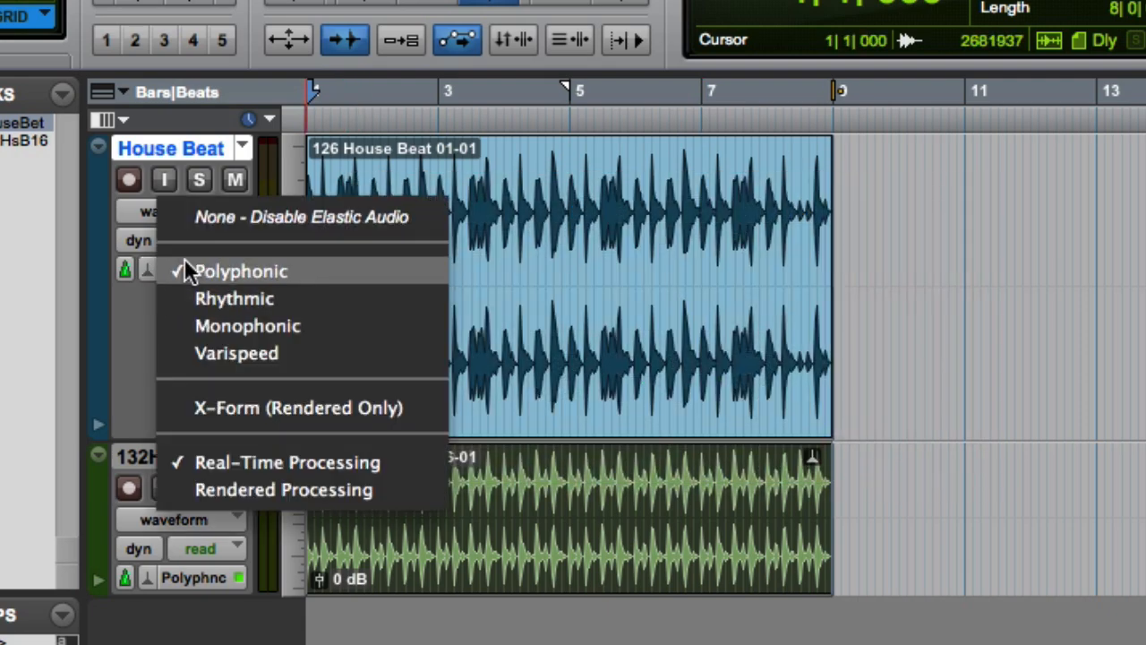
pyautogui.click(191, 296)
pyautogui.click(207, 262)
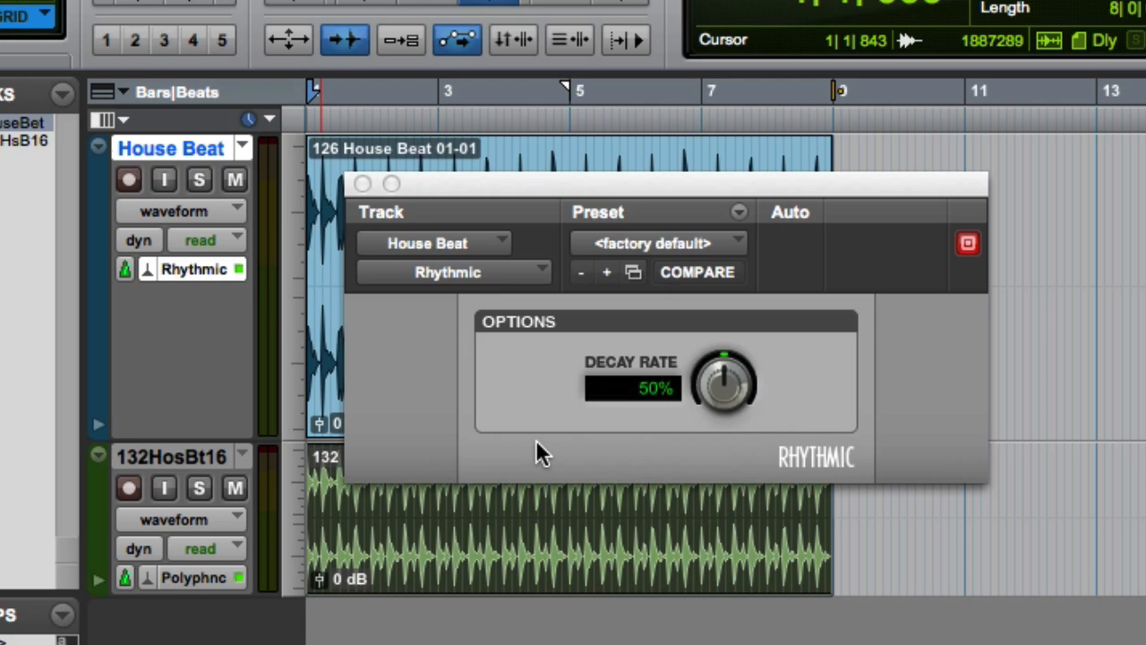
pyautogui.click(361, 184)
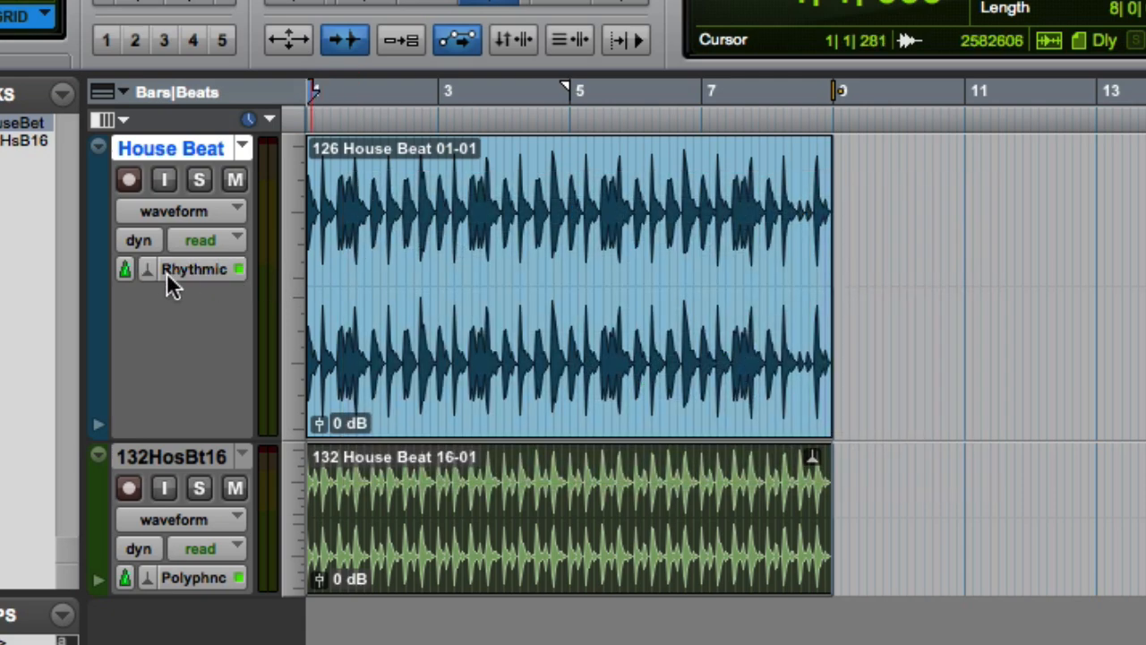
# Switch the House Beat track's Elastic Audio algorithm to Monophonic and check its plug-in window for options.
pyautogui.click(148, 270)
pyautogui.click(235, 297)
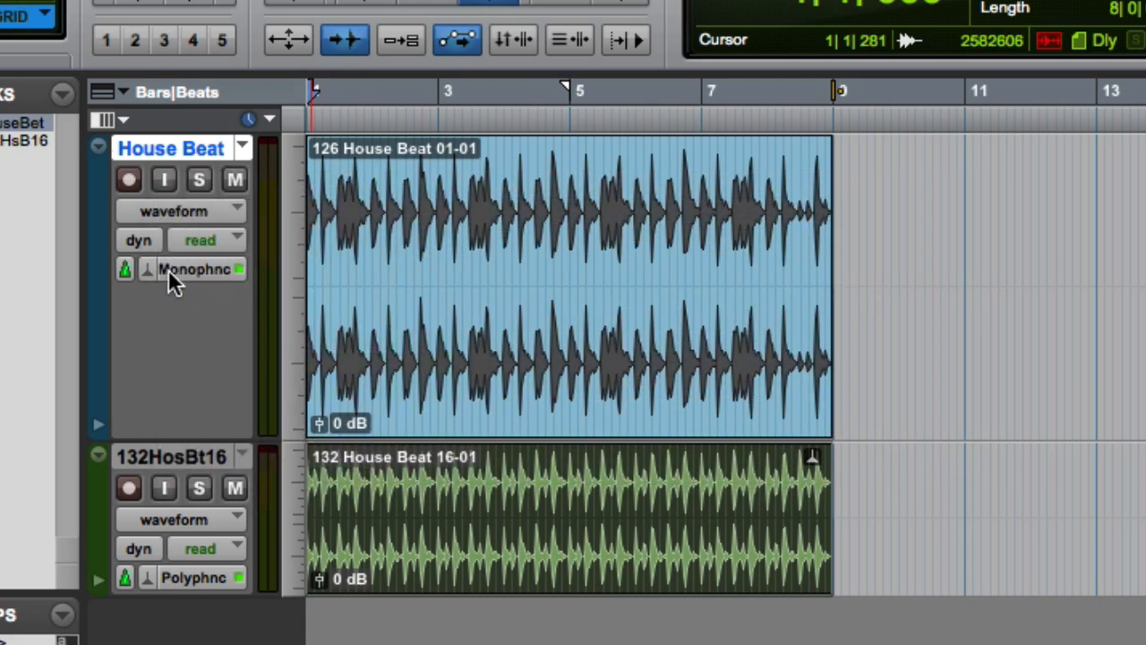
pyautogui.click(198, 268)
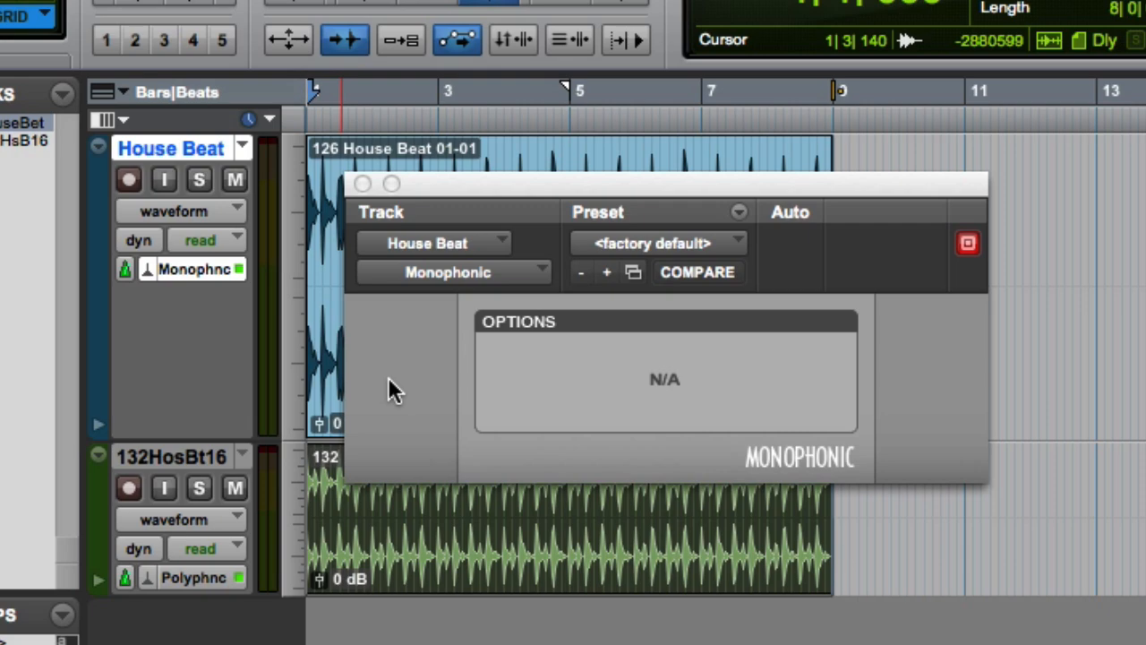
pyautogui.click(362, 183)
# Change the House Beat track's Elastic Audio algorithm to Varispeed.
pyautogui.click(148, 271)
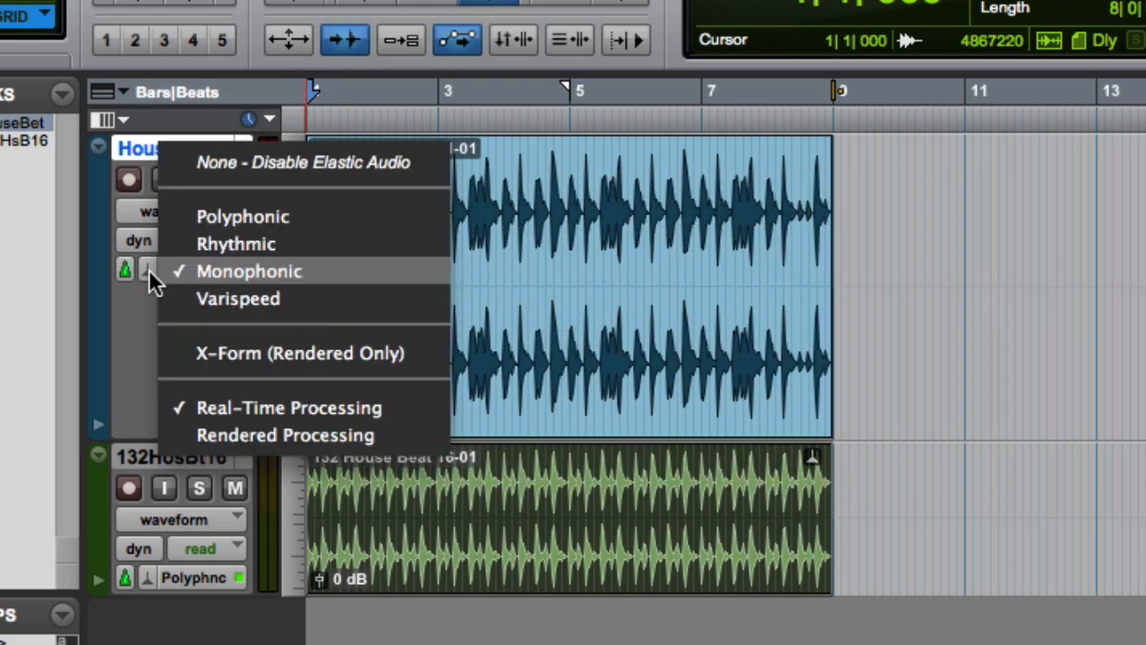
pyautogui.click(316, 298)
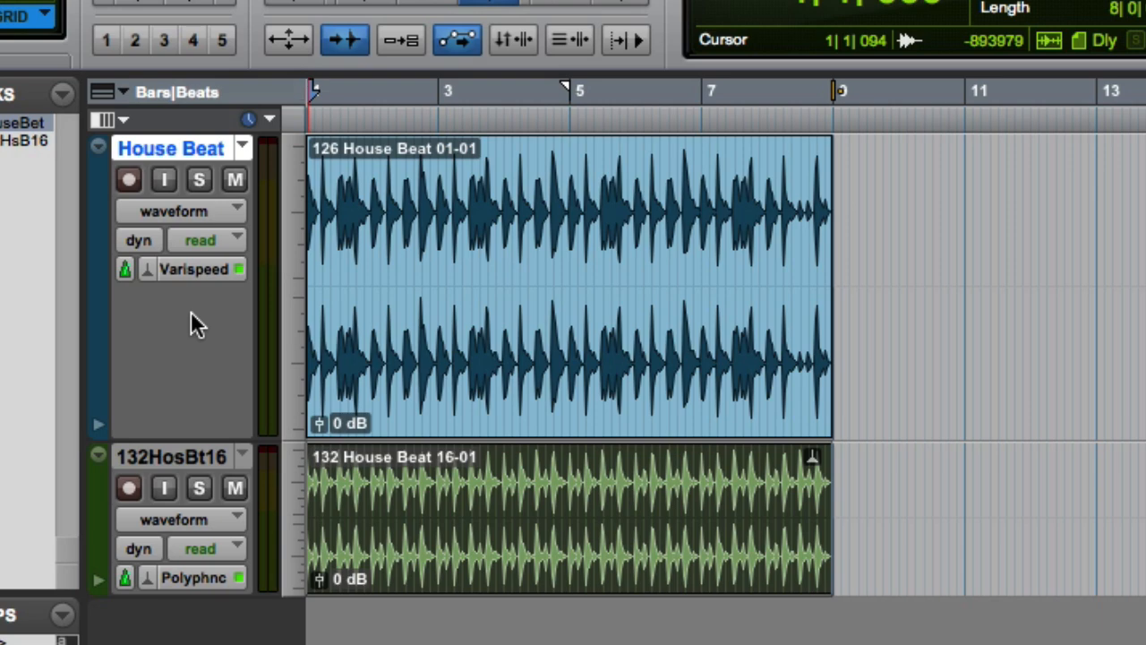
# Draw a tempo curve that dips to about 24 BPM around bar 2 and rises to 150 BPM, then play it back.
pyautogui.moveTo(363, 220)
pyautogui.mouseDown()
pyautogui.moveTo(378, 251)
pyautogui.moveTo(450, 206)
pyautogui.moveTo(444, 214)
pyautogui.mouseUp()
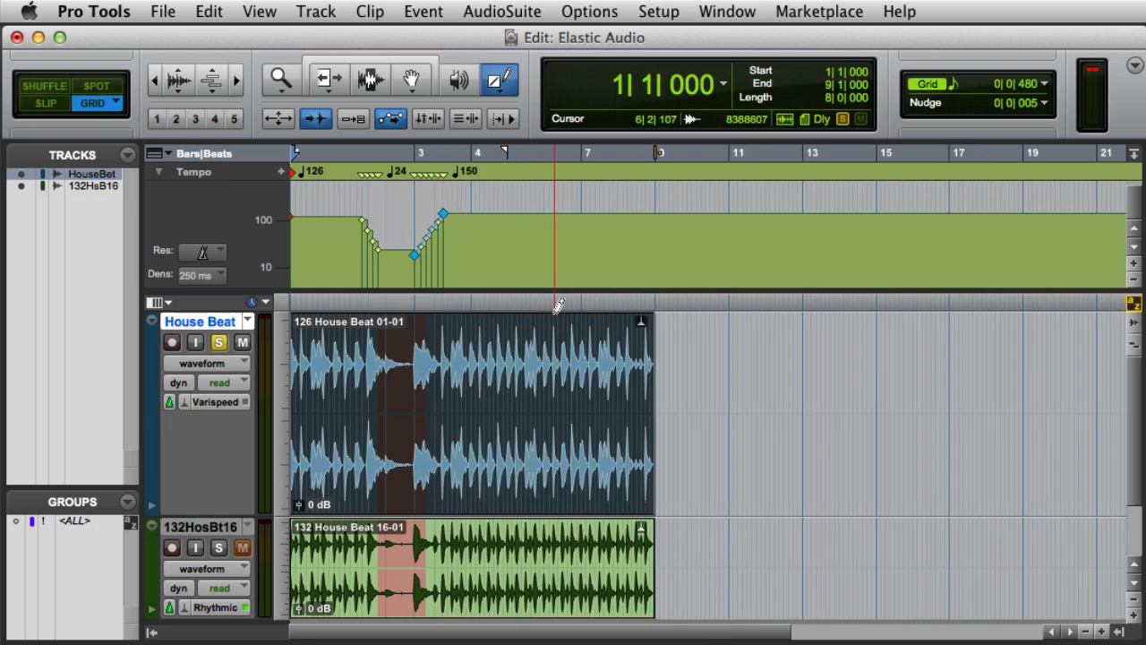
pyautogui.press('space')
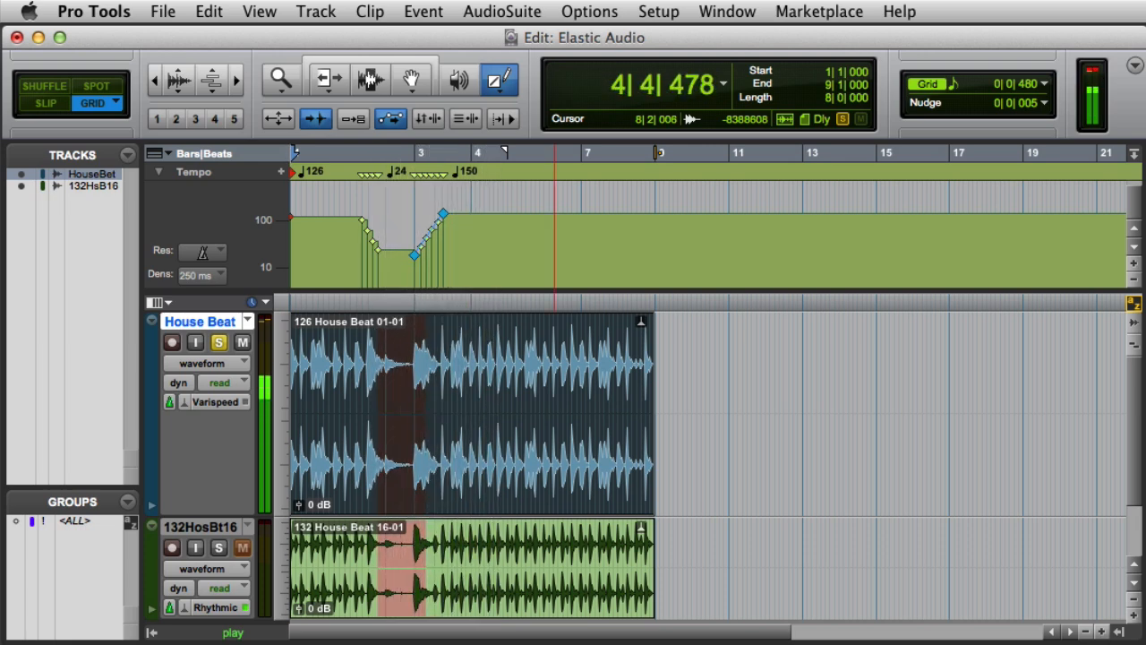
pyautogui.press('space')
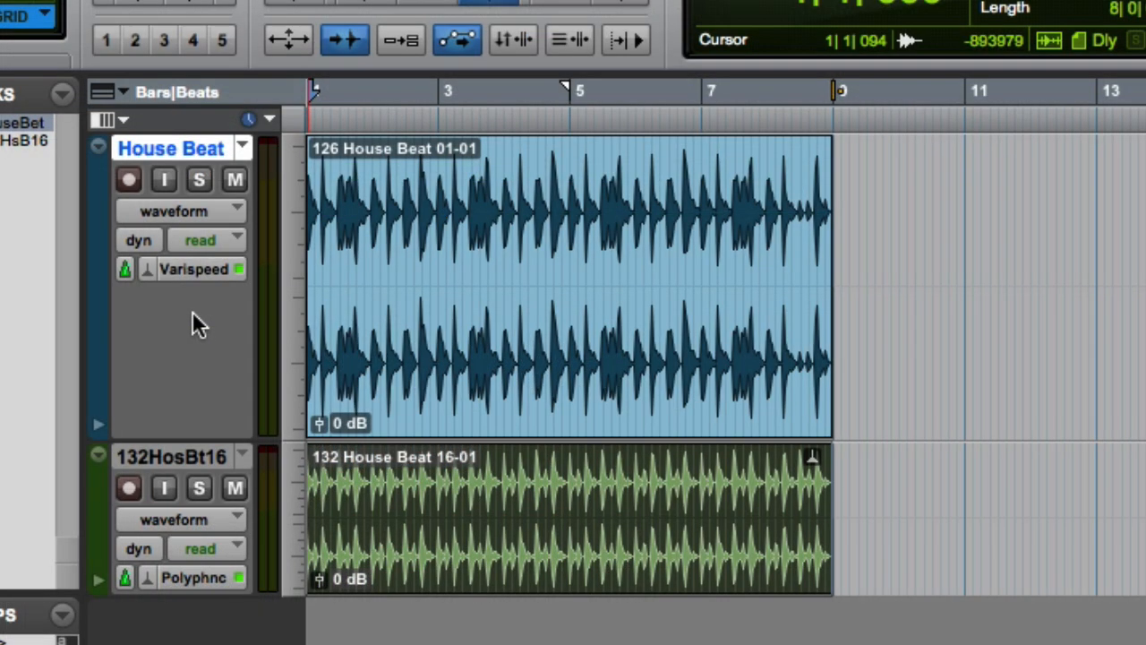
# Change the House Beat track's Elastic Audio algorithm to X-Form (Rendered Only).
pyautogui.click(143, 269)
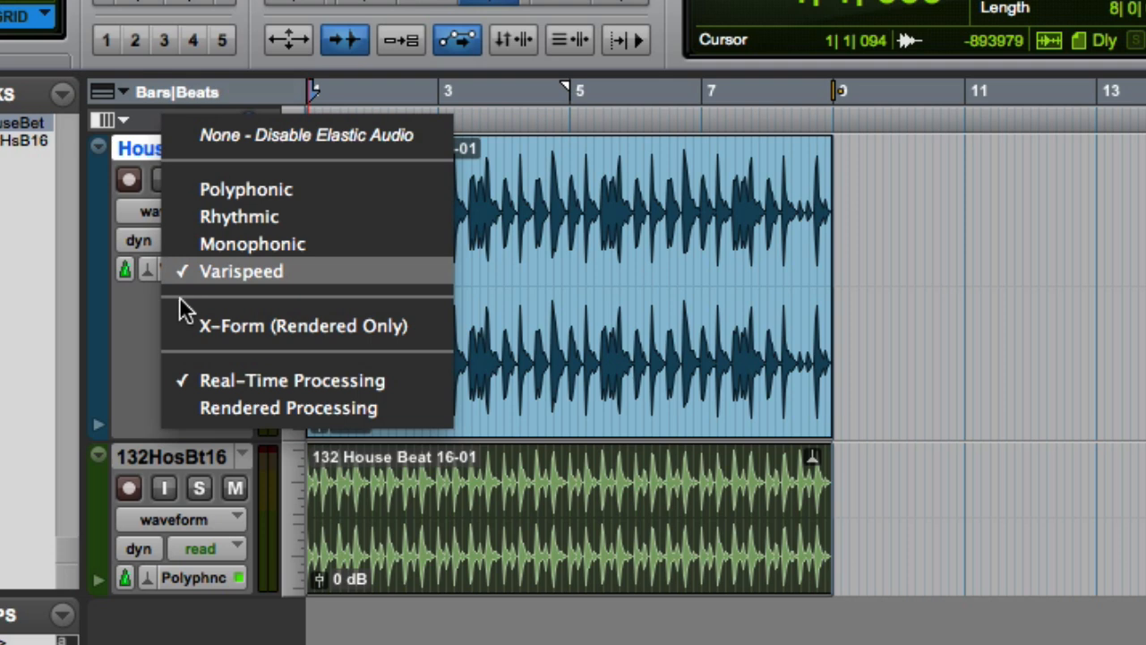
pyautogui.click(177, 327)
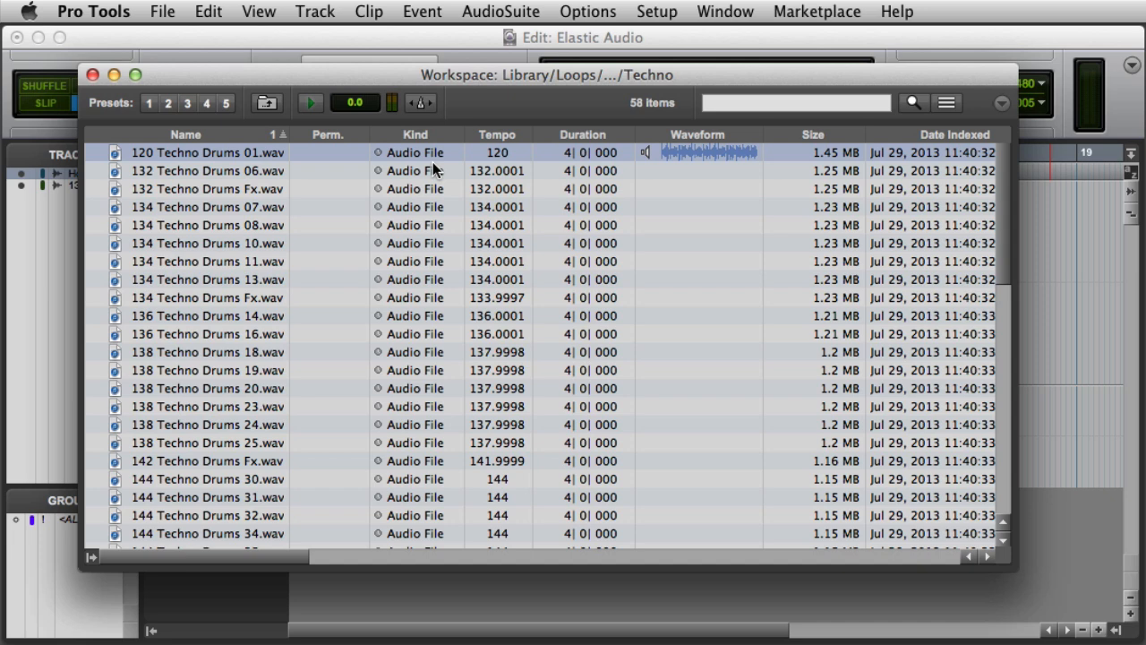
# Turn on tempo conforming in the Techno loops workspace and preview 120 Techno Drums 01.wav and 132 Techno Drums 06.wav.
pyautogui.click(421, 103)
pyautogui.press('space')
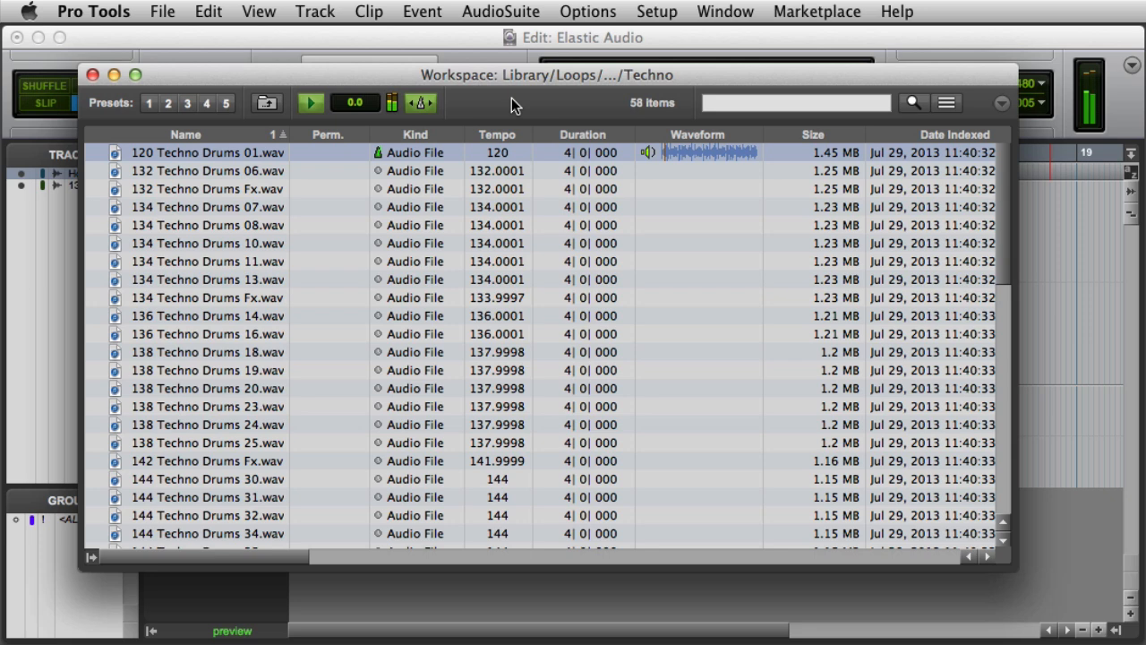
pyautogui.click(253, 170)
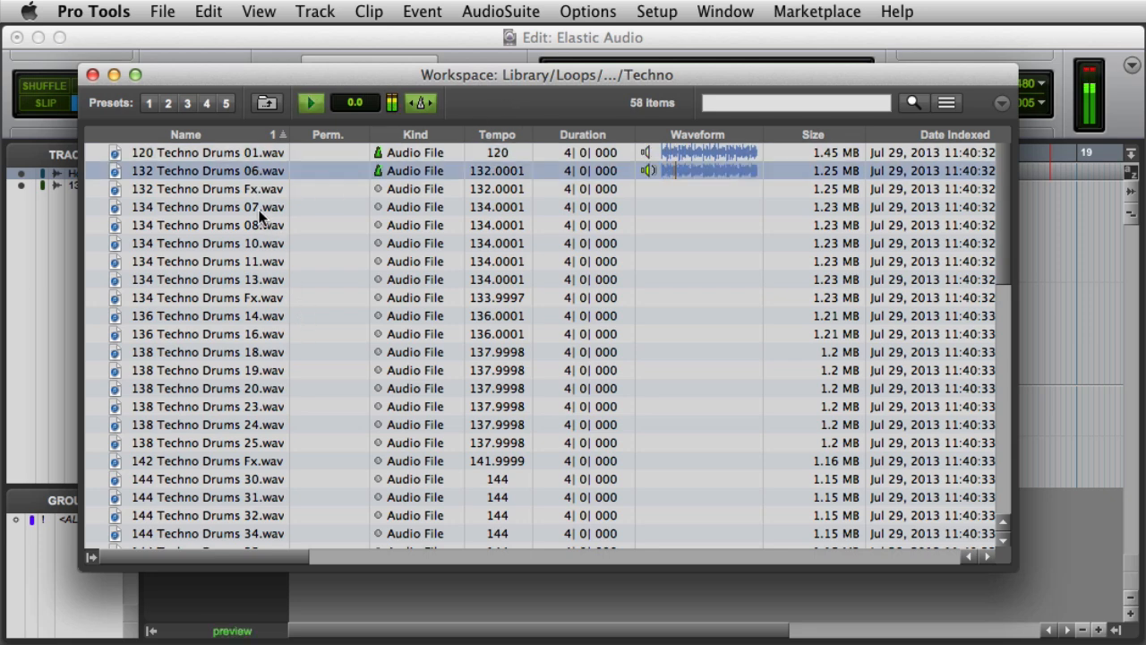
# Preview 132 Techno Drums Fx.wav at the session tempo in the Techno loops workspace, then stop the playback.
pyautogui.click(246, 189)
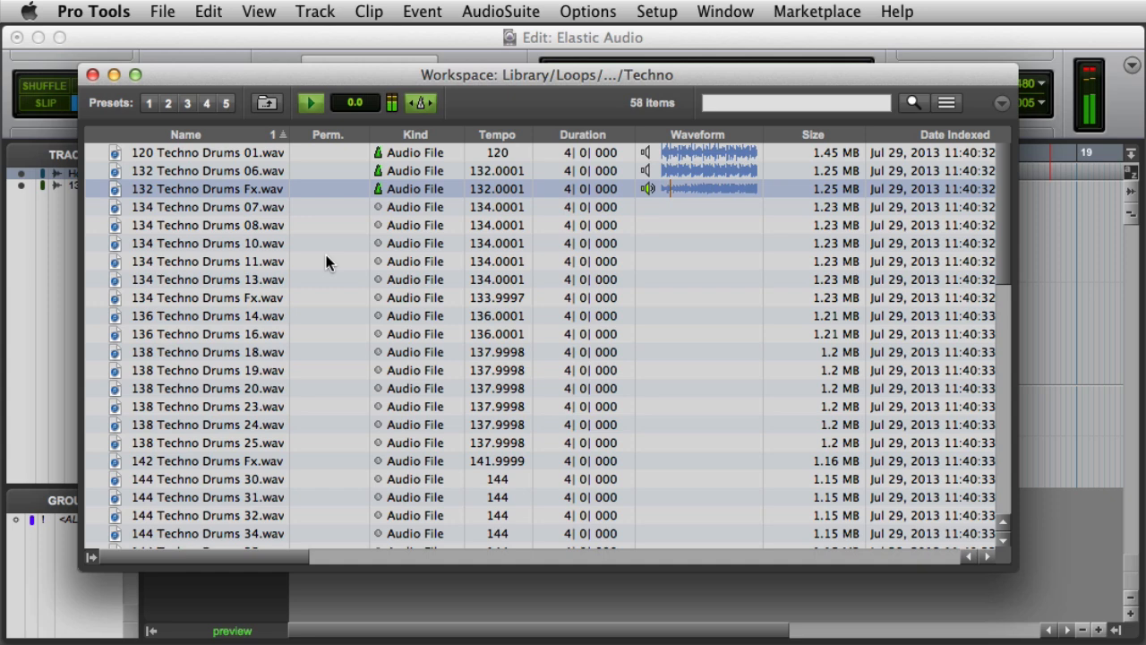
pyautogui.press('space')
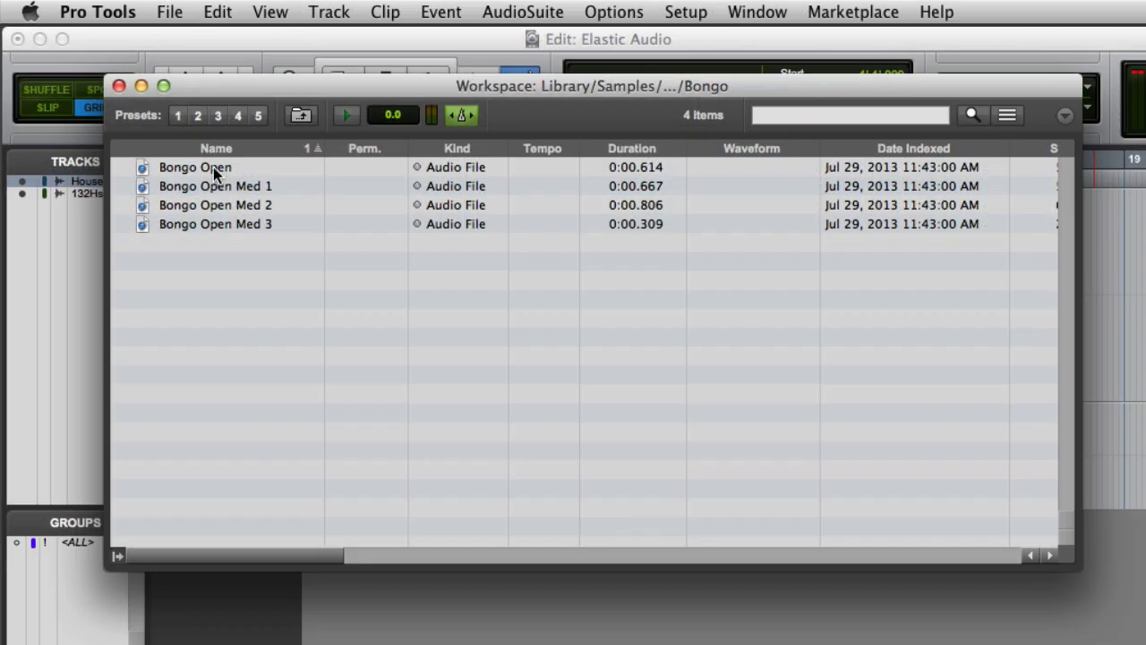
# Preview the one-shot samples Bongo Open, Bongo Open Med 1, Bongo Open Med 2 and Bongo Open Med 3 in the Bongo workspace.
pyautogui.click(213, 167)
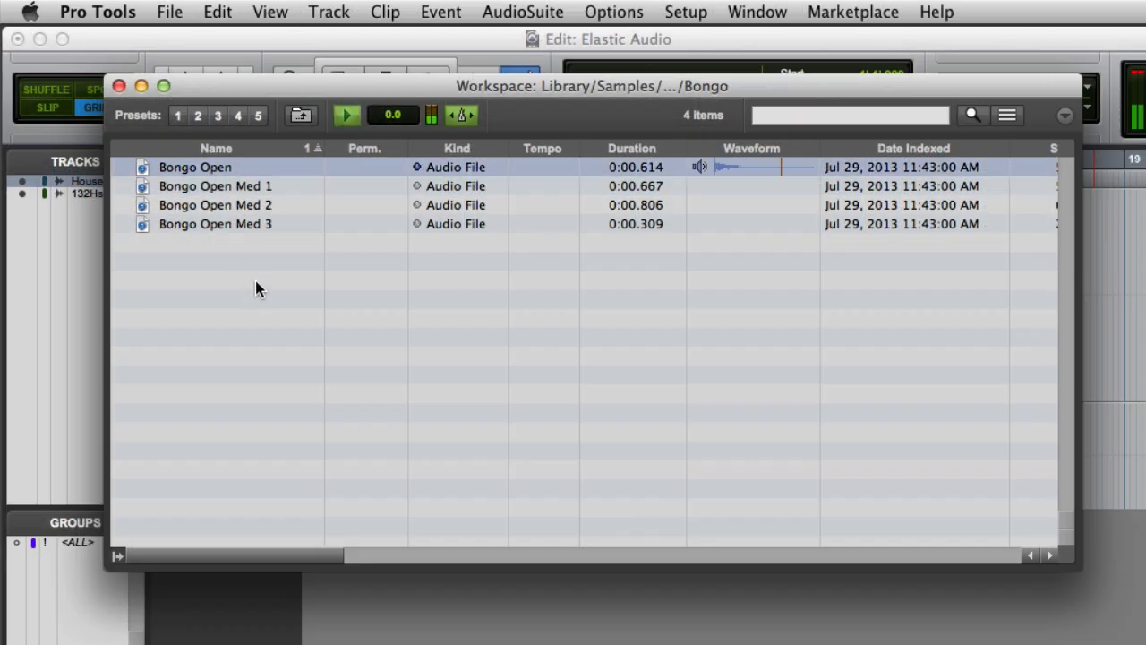
pyautogui.click(243, 189)
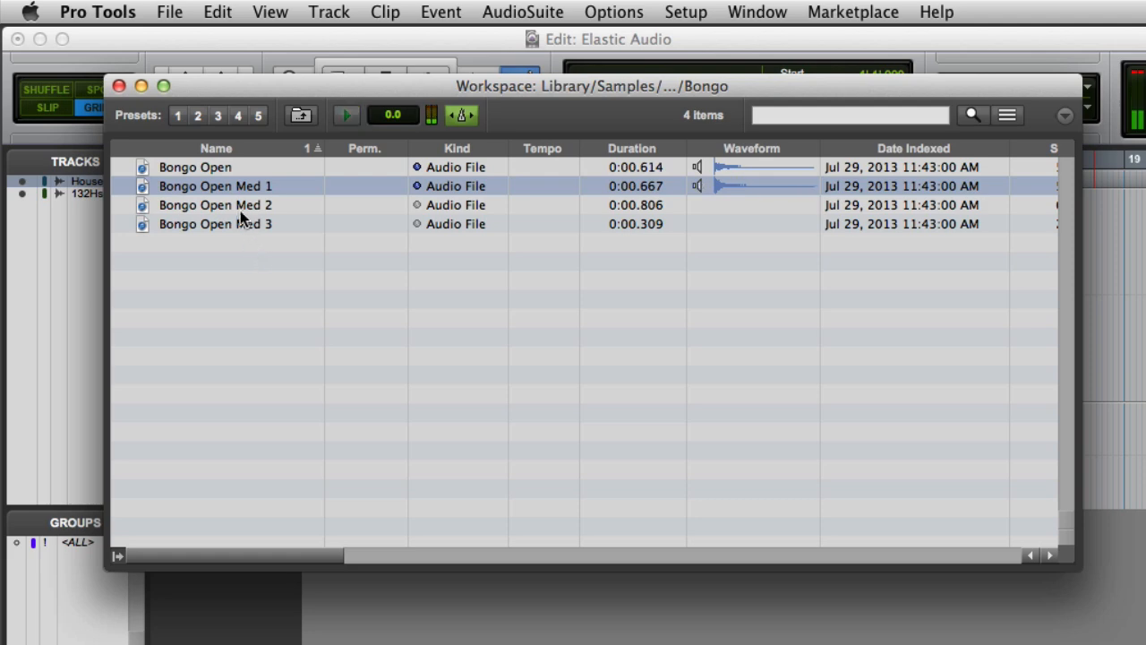
pyautogui.click(240, 213)
pyautogui.click(231, 224)
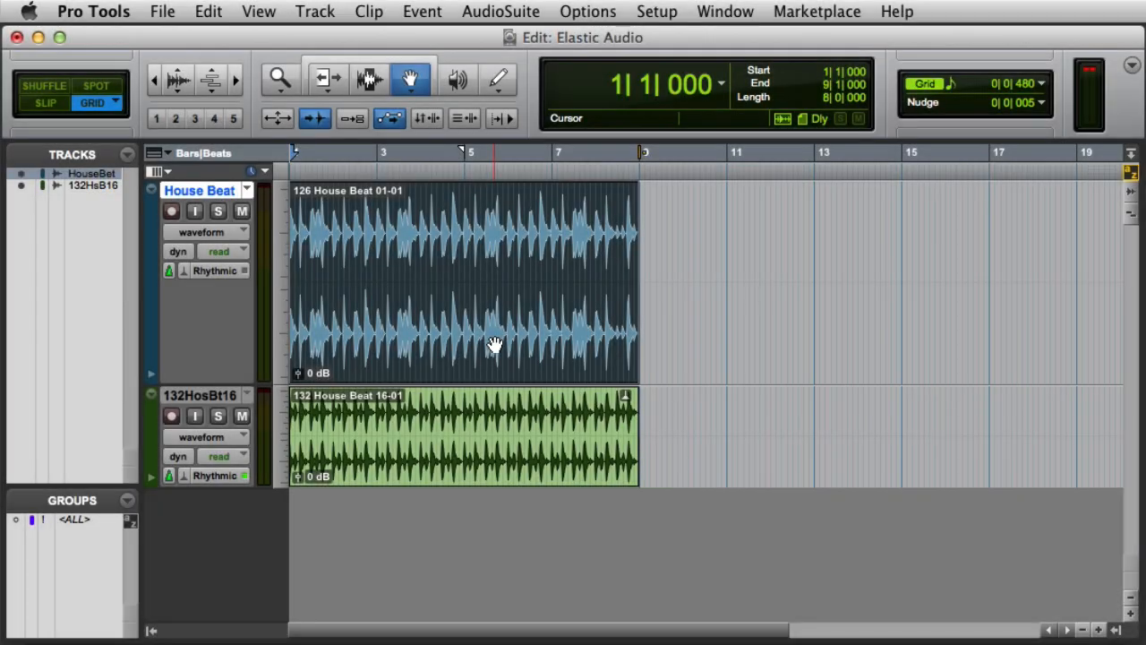
# Open the Elastic Properties of the 126 House Beat 01-01 clip on the House Beat track.
pyautogui.rightClick(494, 343)
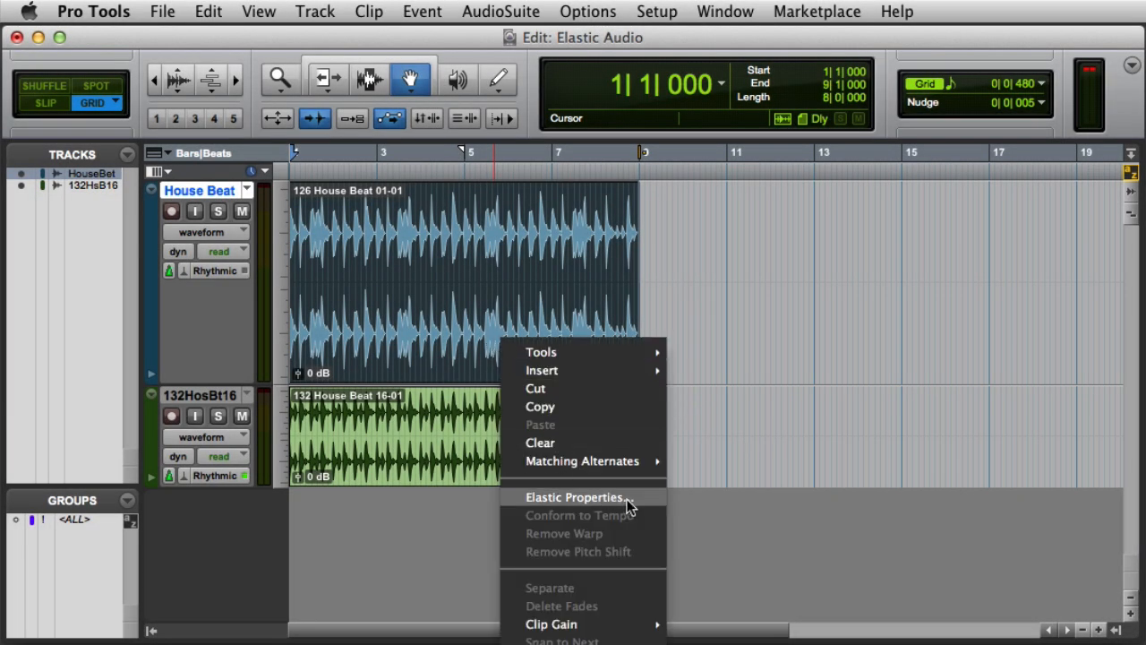
pyautogui.click(634, 500)
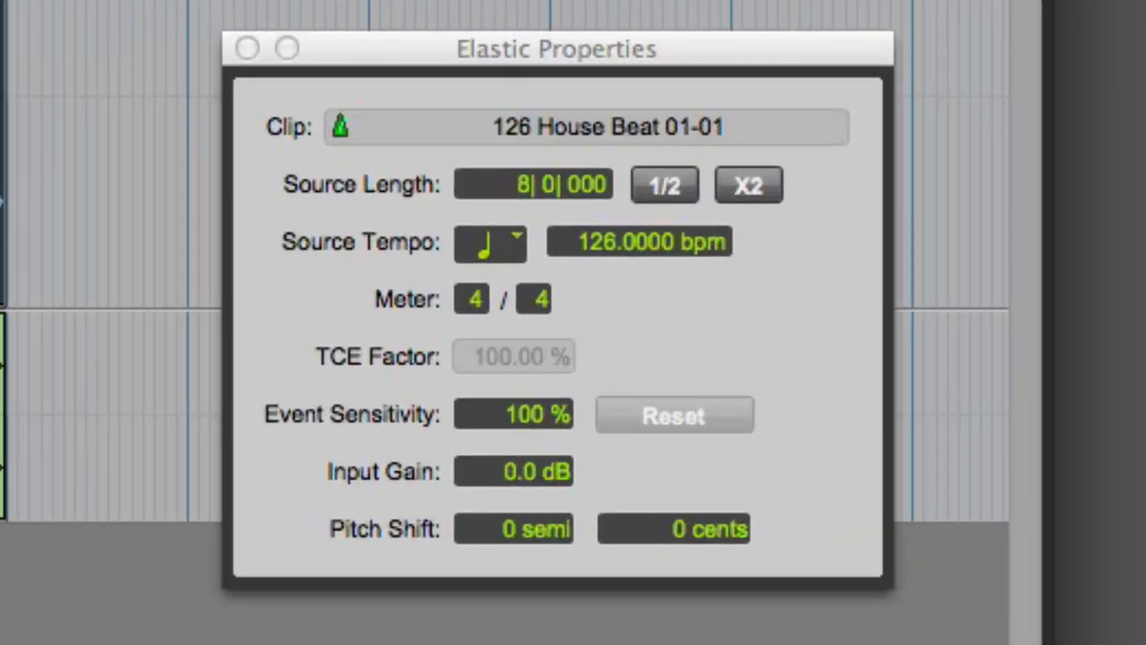